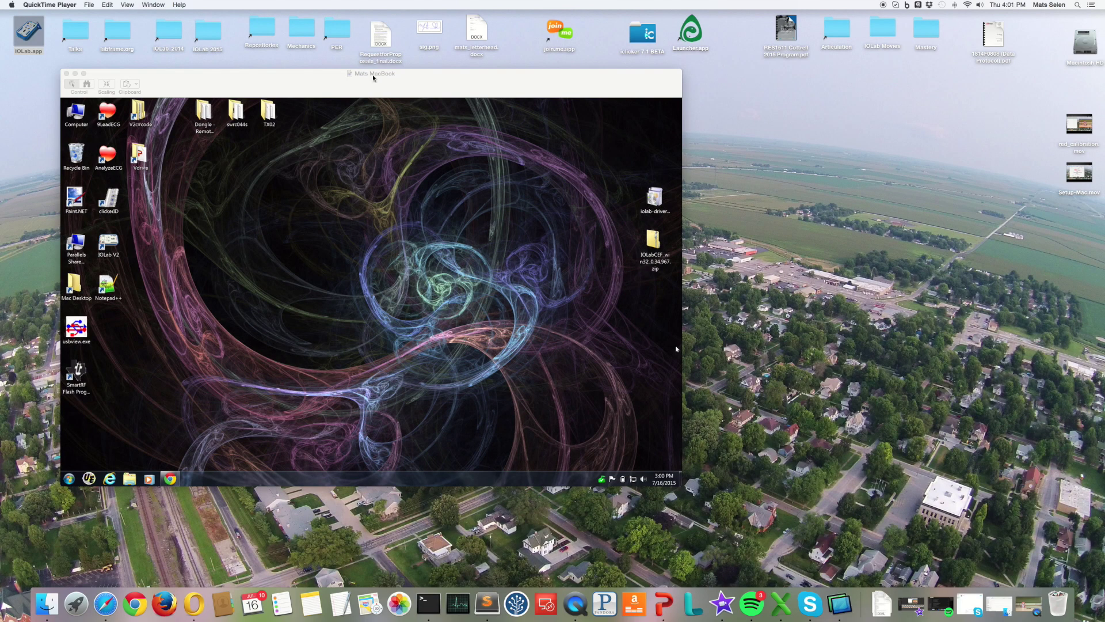
Step: Shift the Screen Sharing window slightly left and bring up Chrome on the IOLab site
left_click_drag(373, 78, 352, 81)
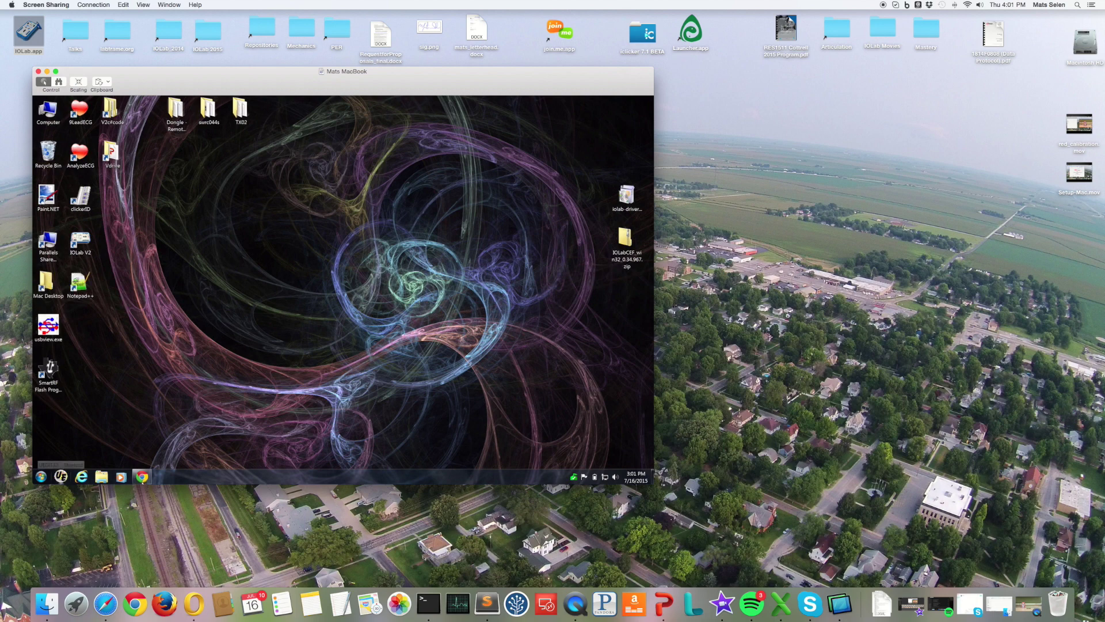
left_click(142, 478)
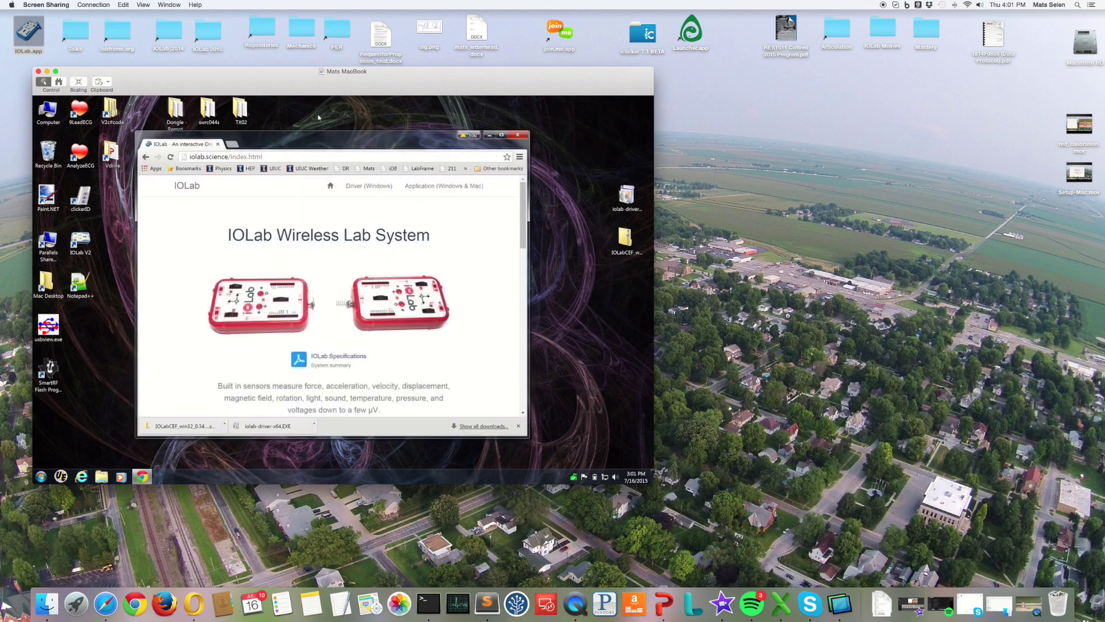
Step: Visit the Driver (Windows) and Application (Windows & Mac) pages, then minimize Chrome
left_click_drag(318, 137, 362, 116)
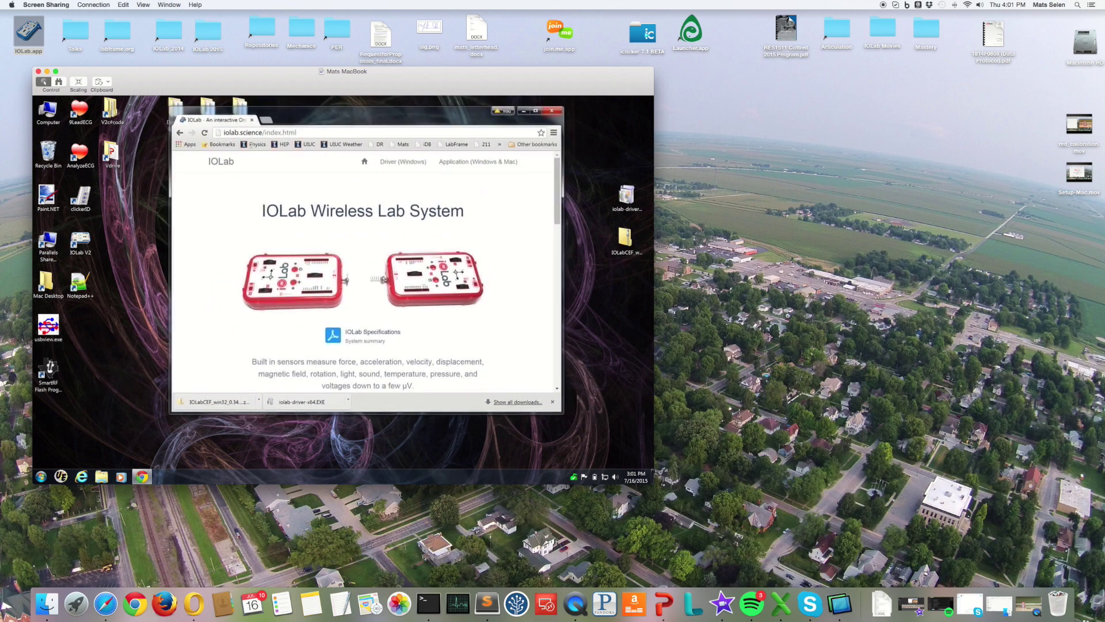
left_click(394, 164)
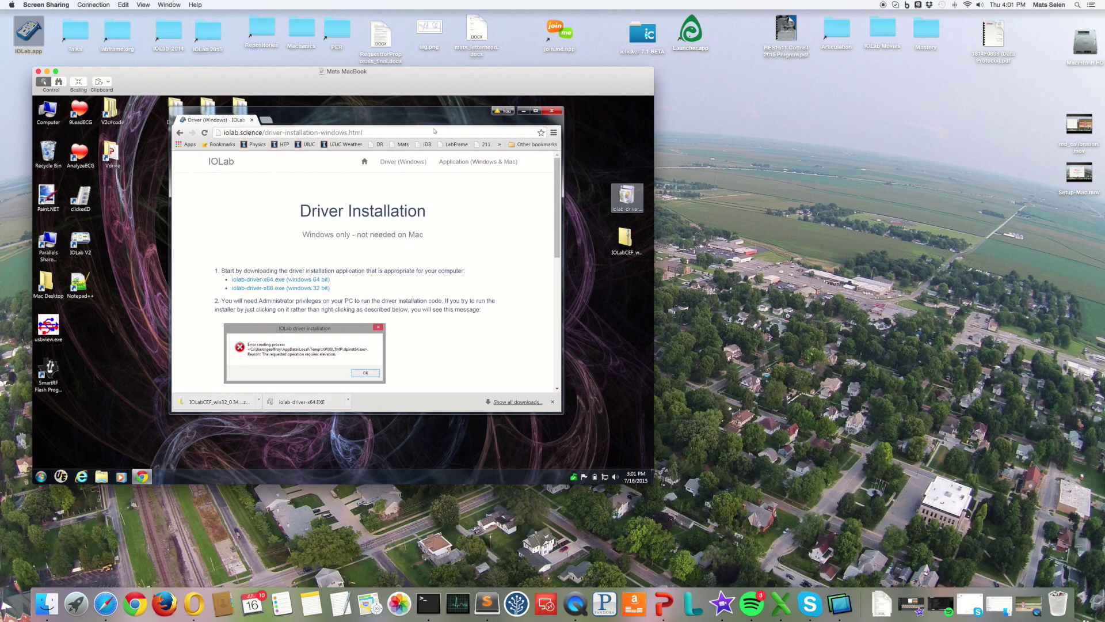
left_click(466, 162)
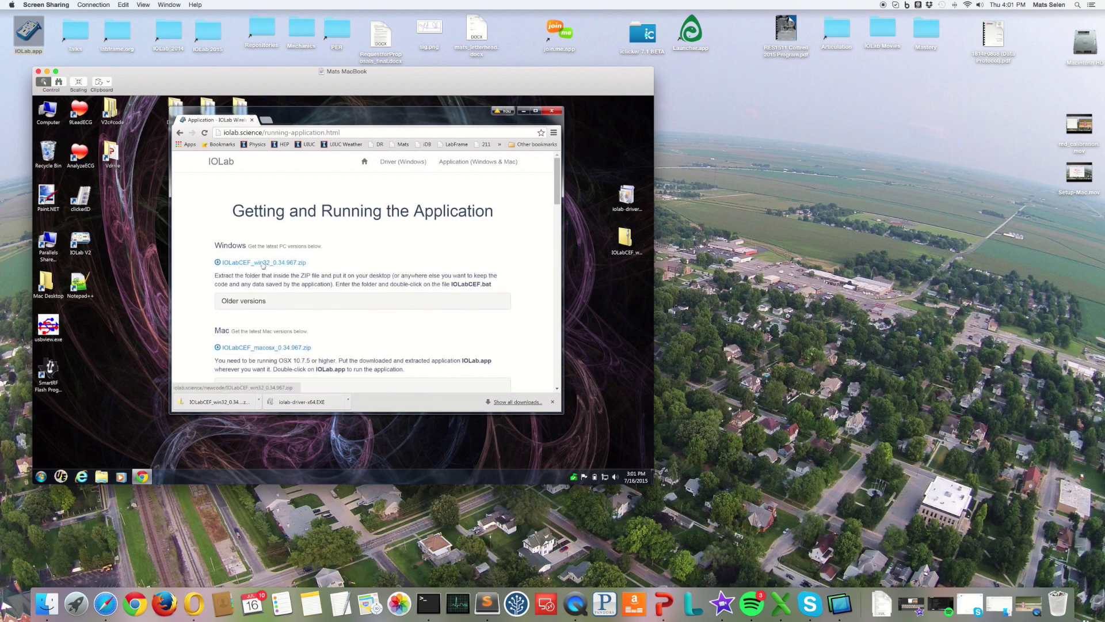
double_click(623, 238)
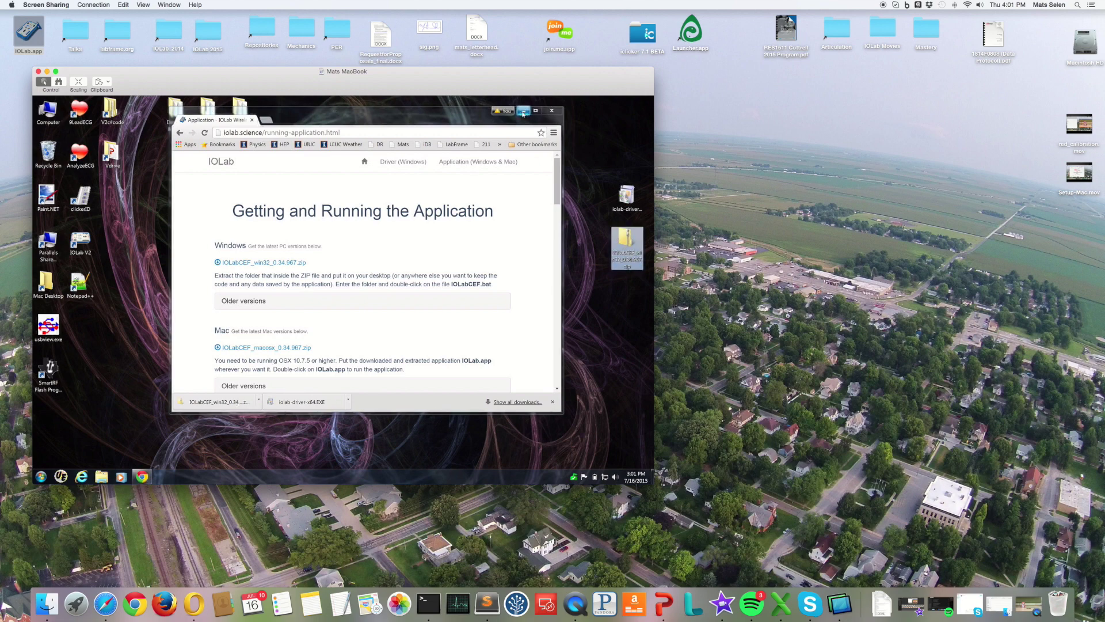
left_click(523, 111)
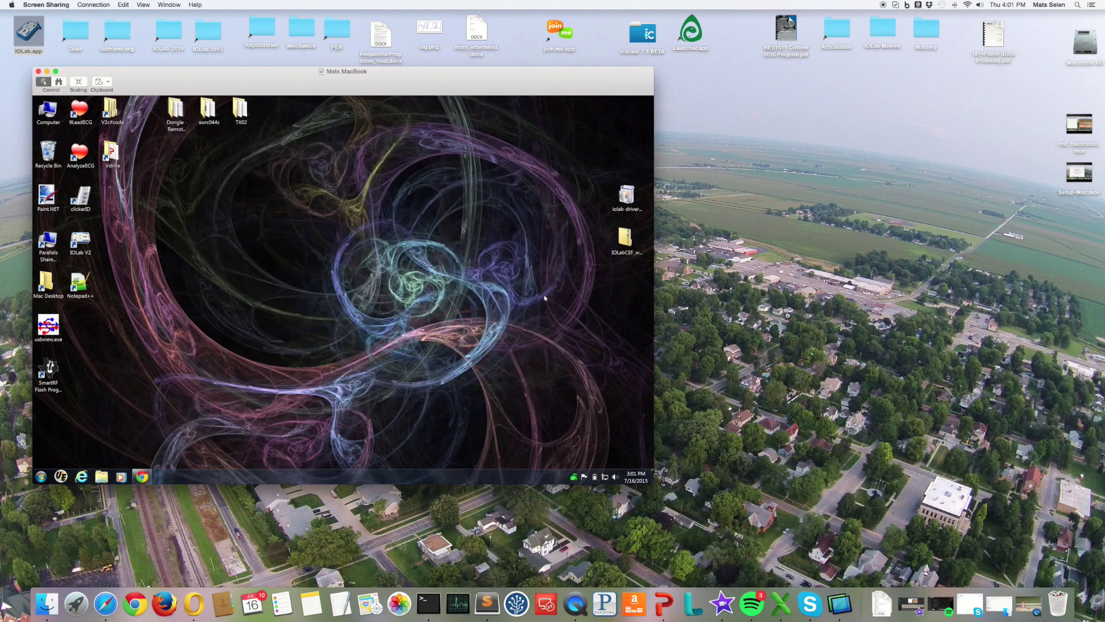
Step: Run iolab-driver as administrator and install the unverified IOLab driver through to Finish
left_click(626, 196)
right_click(626, 194)
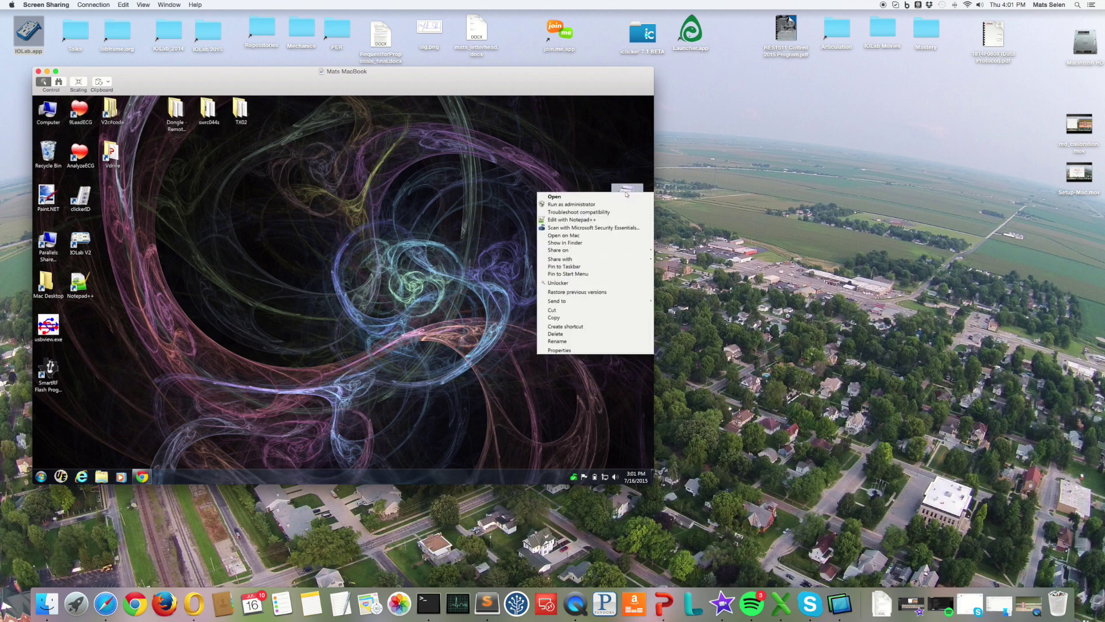
left_click(577, 206)
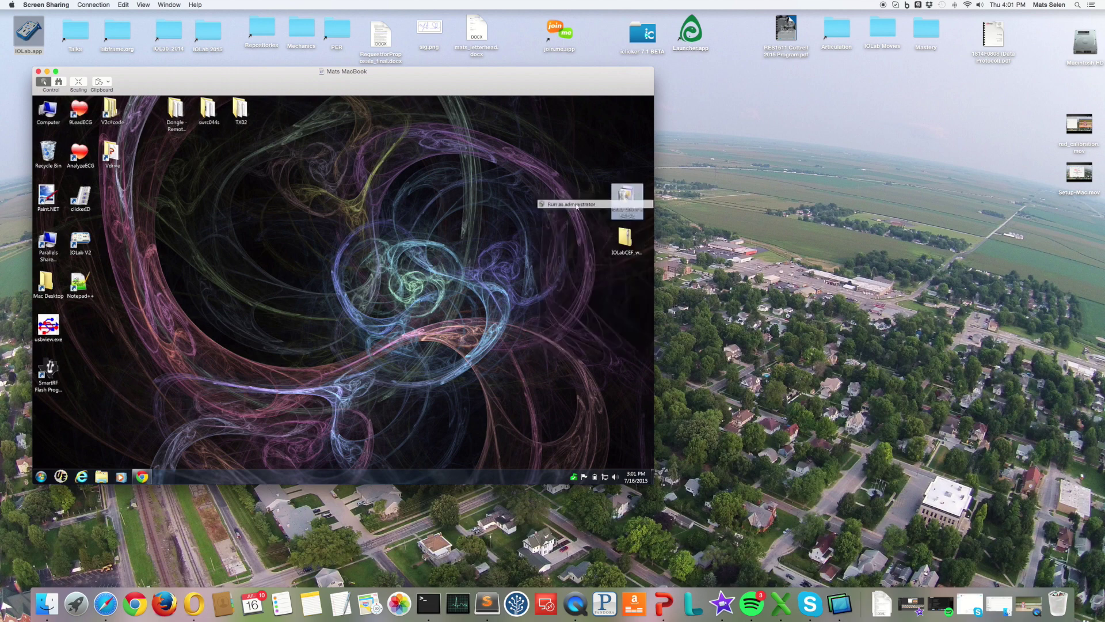
left_click(394, 309)
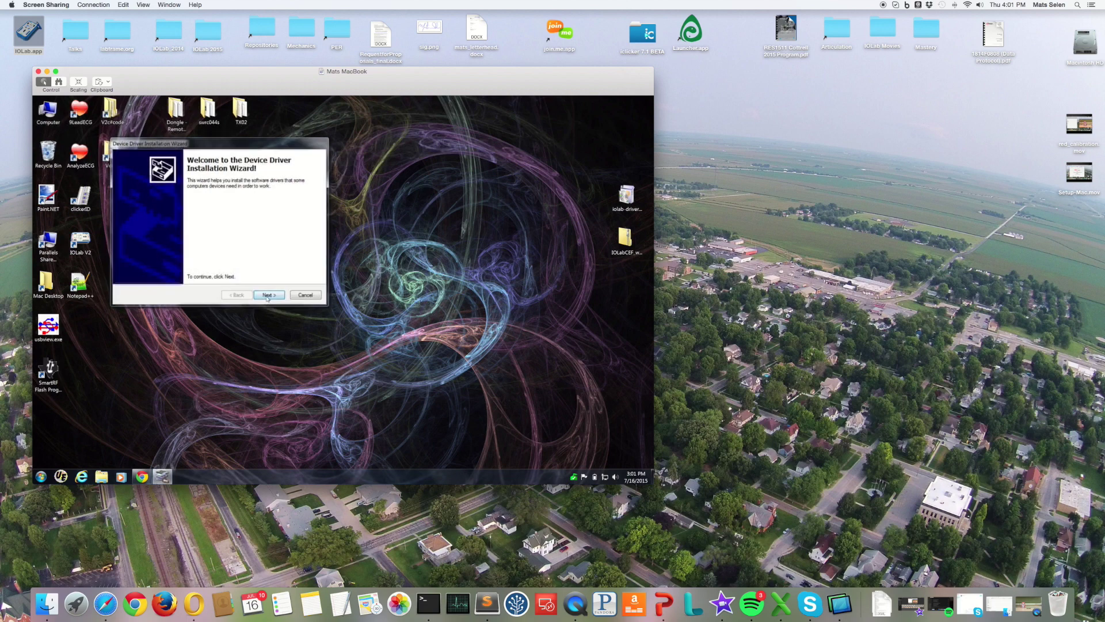
left_click(266, 296)
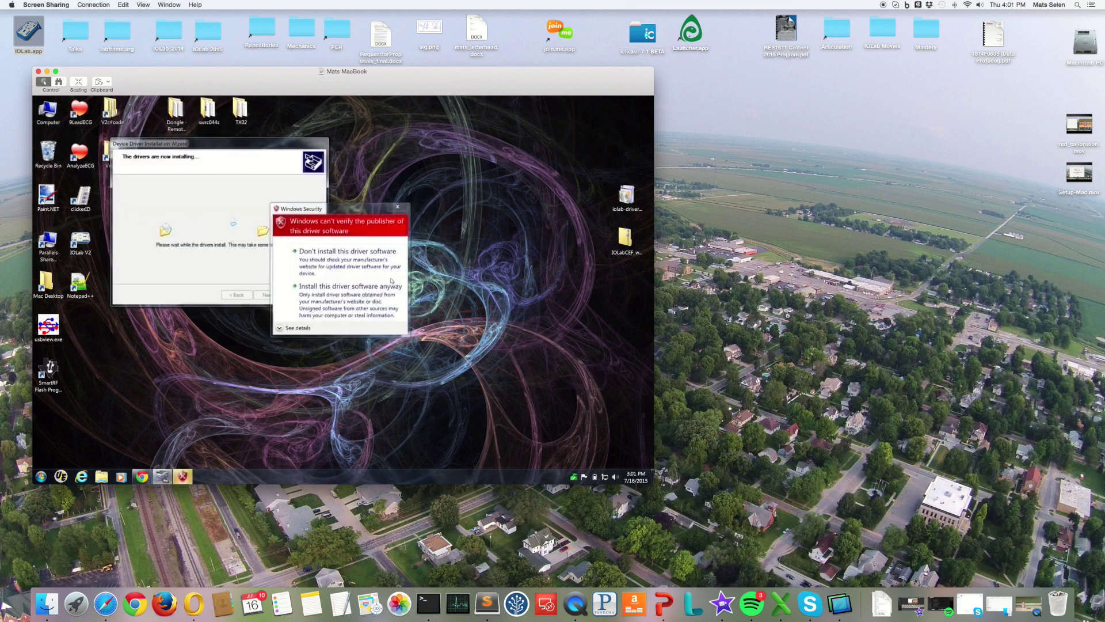
left_click(331, 287)
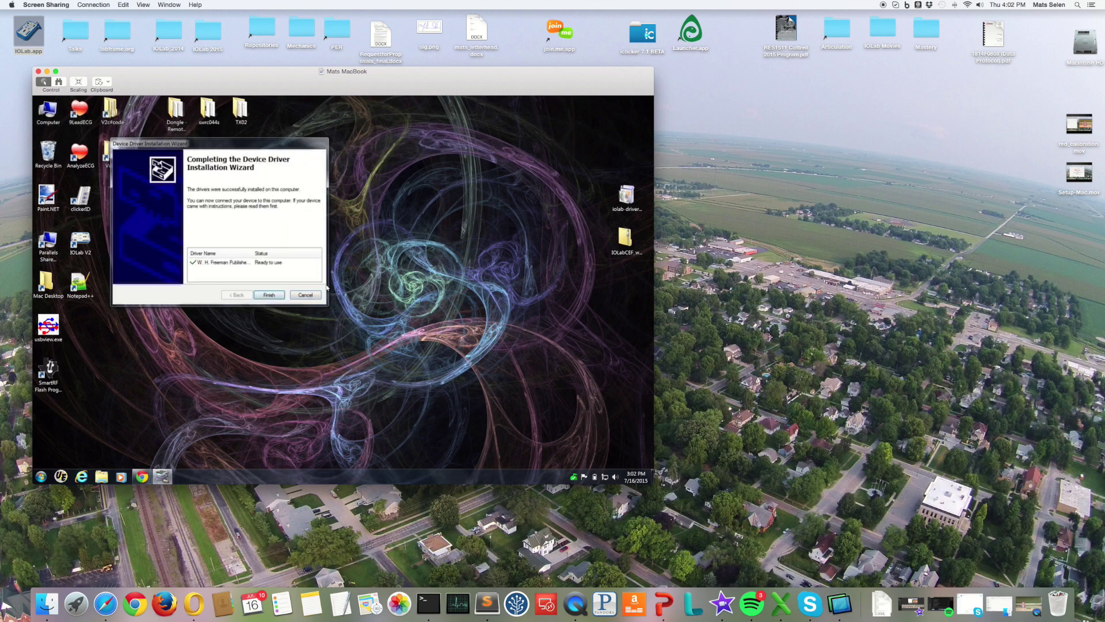
left_click(270, 296)
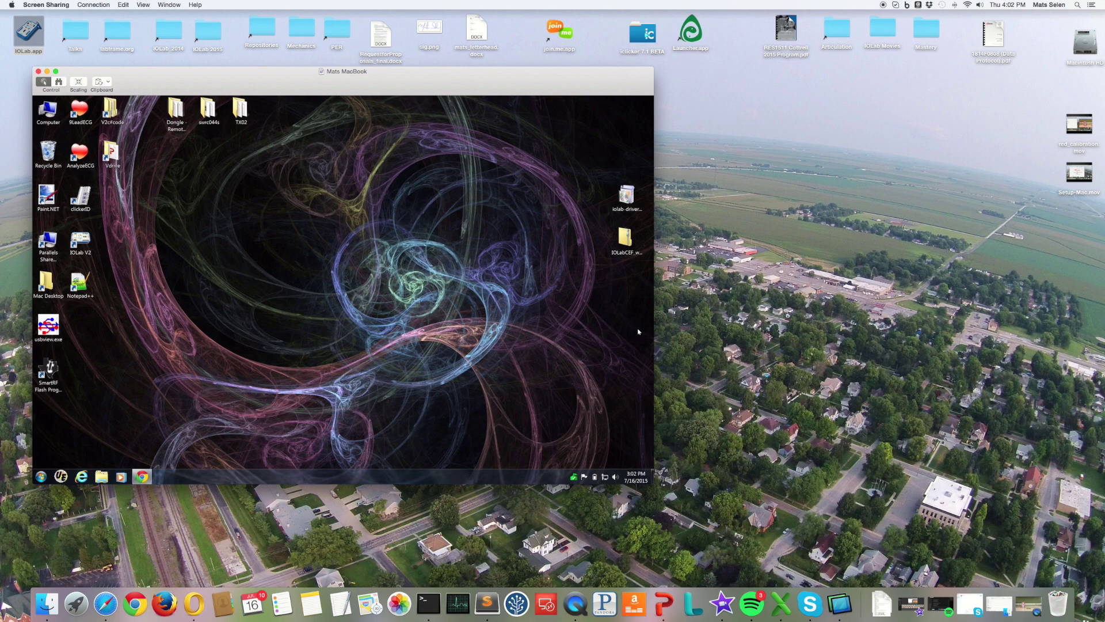
Step: Restore the Movie Recording camera view while plugging in the IOLab USB dongle
left_click(1028, 606)
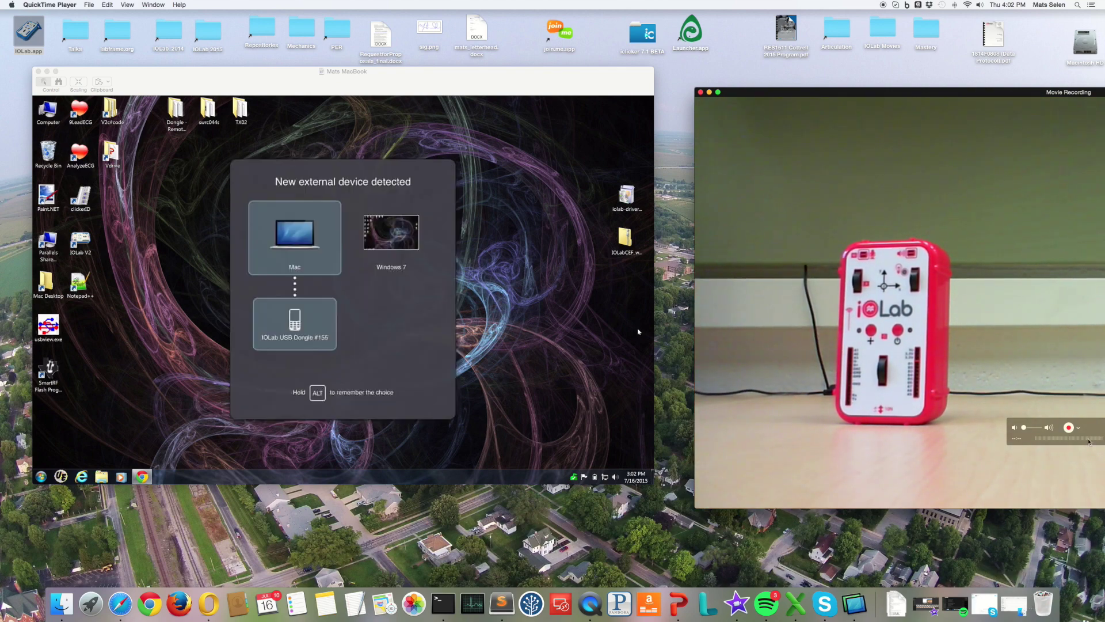
Step: Close the camera window and connect the IOLab USB Dongle to Windows 7
left_click(701, 92)
left_click(394, 237)
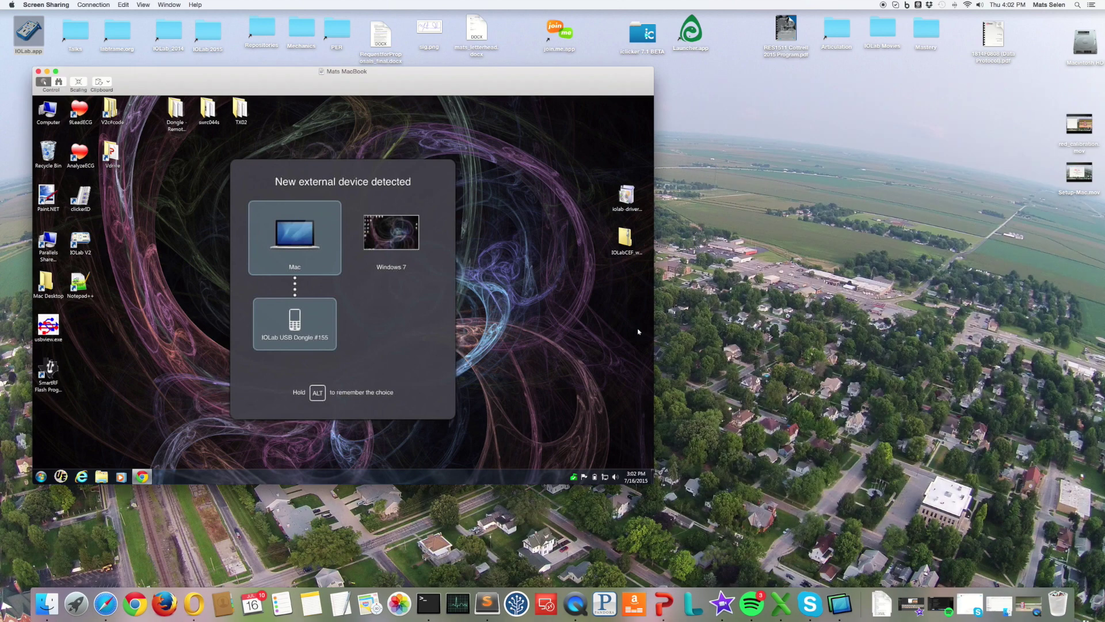
left_click(395, 237)
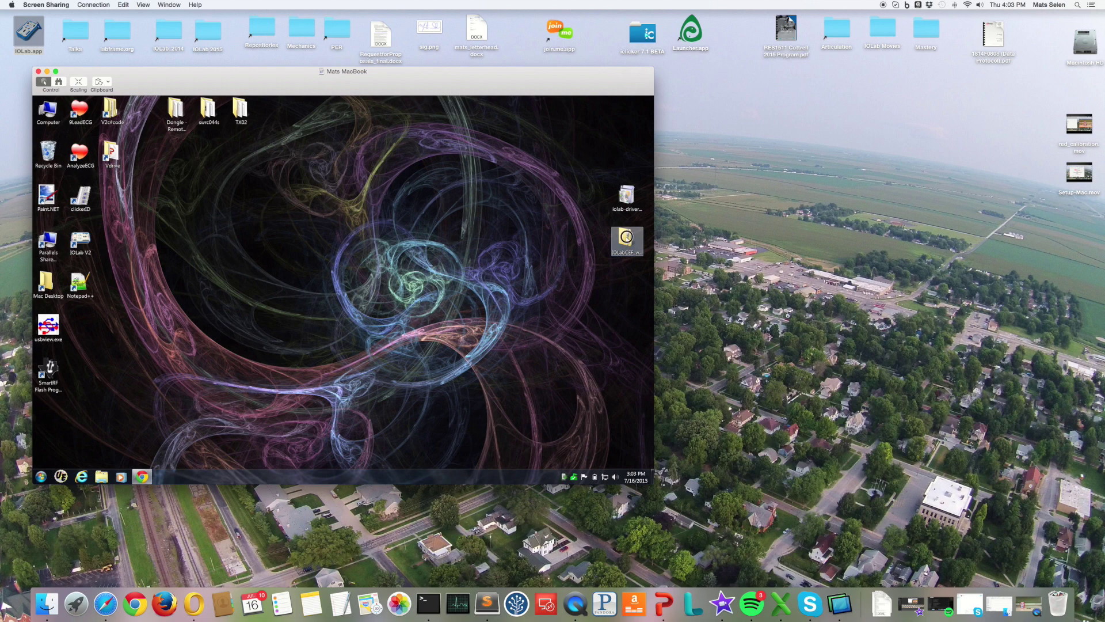
left_click(626, 237)
Step: Extract the IOLabCEF_win32_0.34.967 folder from the zip onto the desktop and close the zip window
double_click(626, 237)
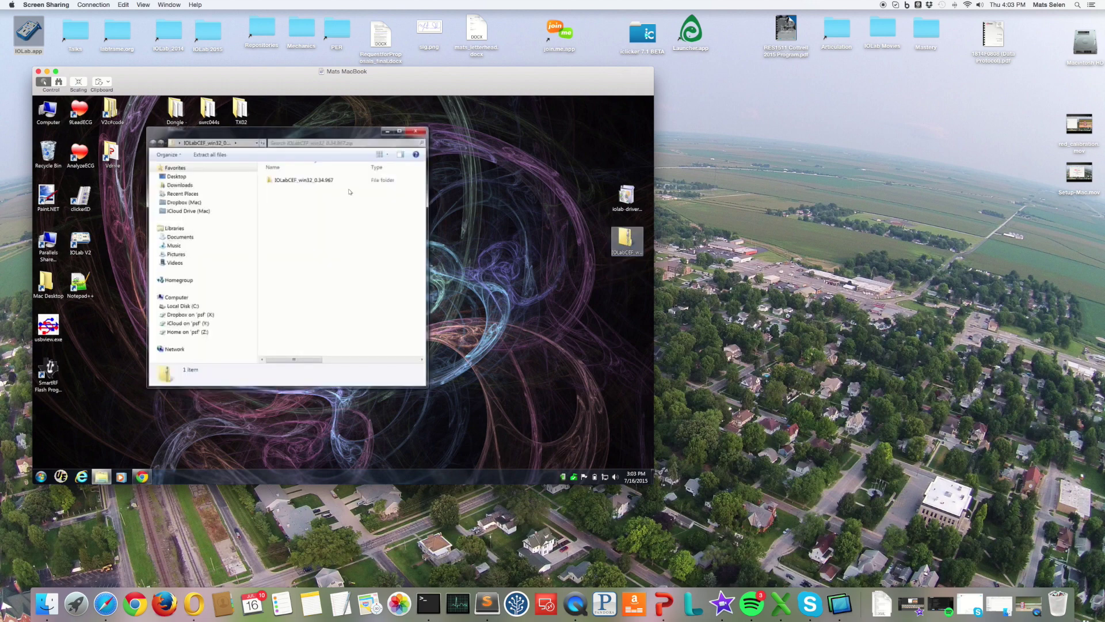
left_click(299, 181)
left_click_drag(298, 181, 501, 188)
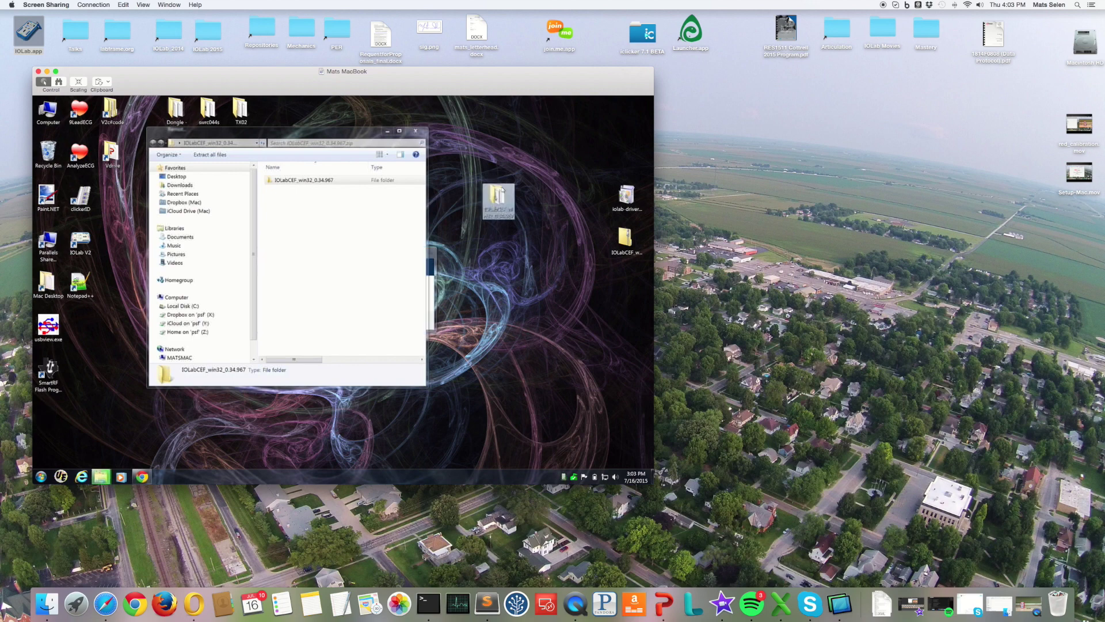
left_click(412, 131)
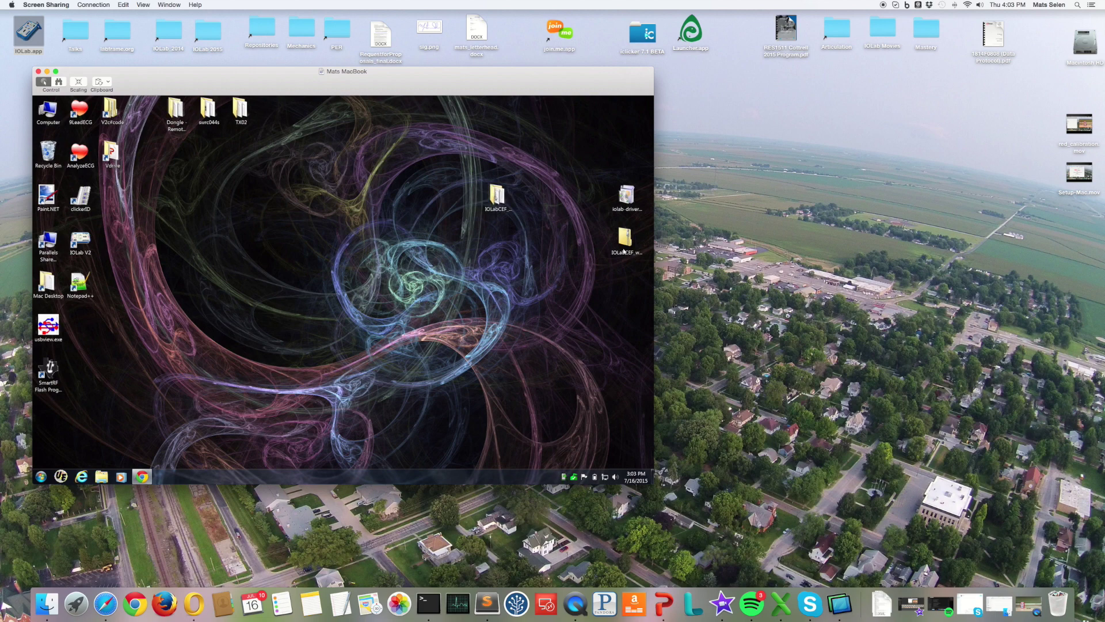
left_click_drag(615, 236, 51, 151)
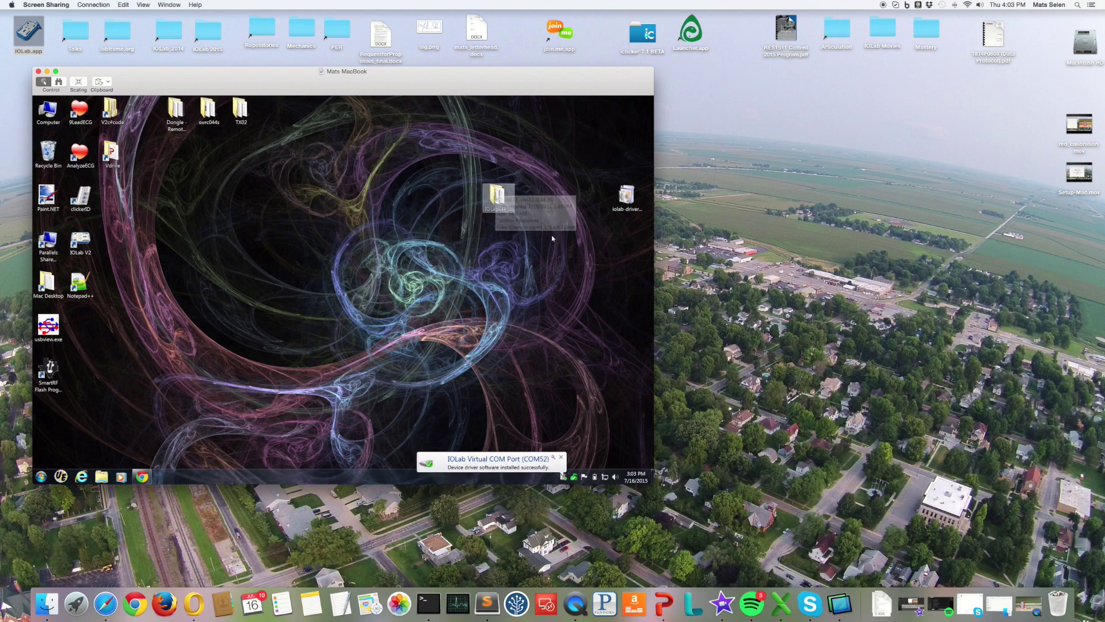
Step: Launch IOLabCEF.bat from the extracted folder past the security warning, and enable the Accelerometer sensor
left_click_drag(571, 288, 560, 282)
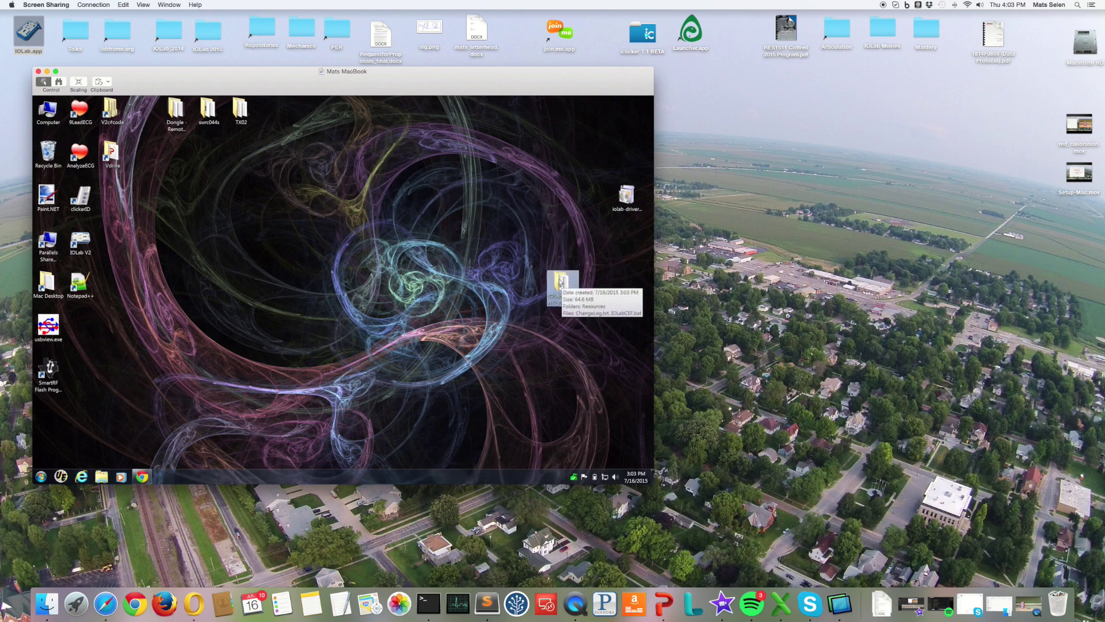
double_click(562, 283)
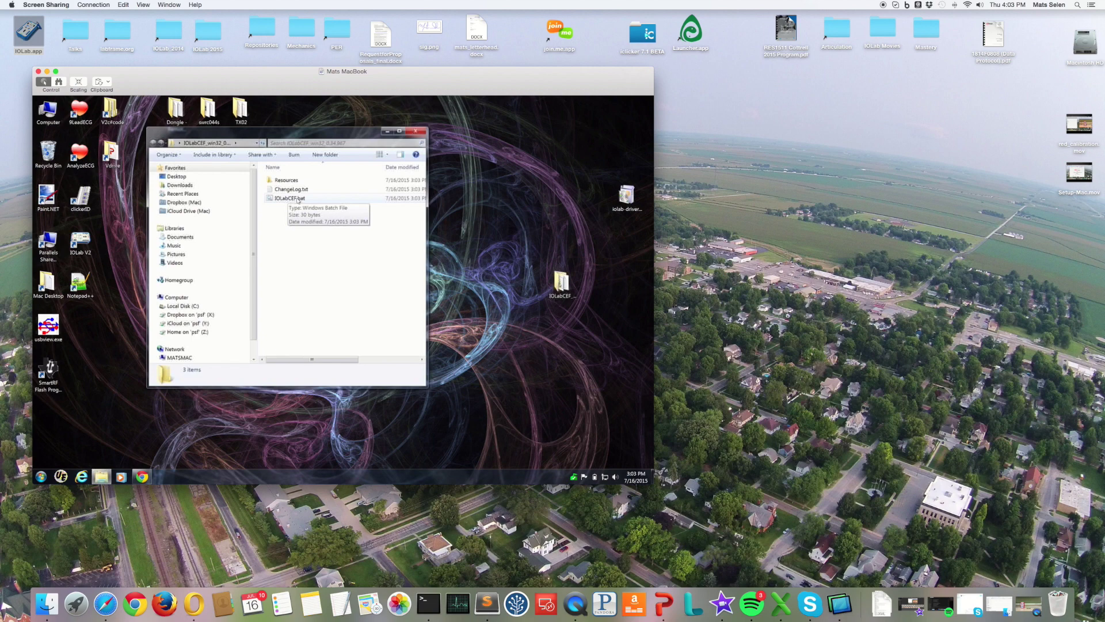
left_click(293, 198)
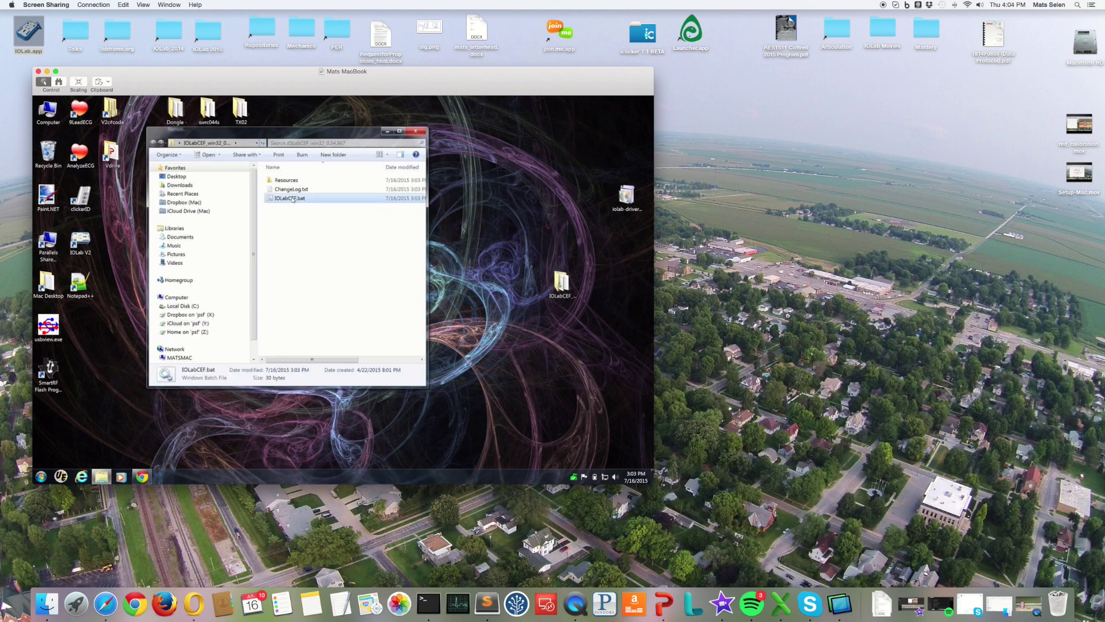
double_click(293, 198)
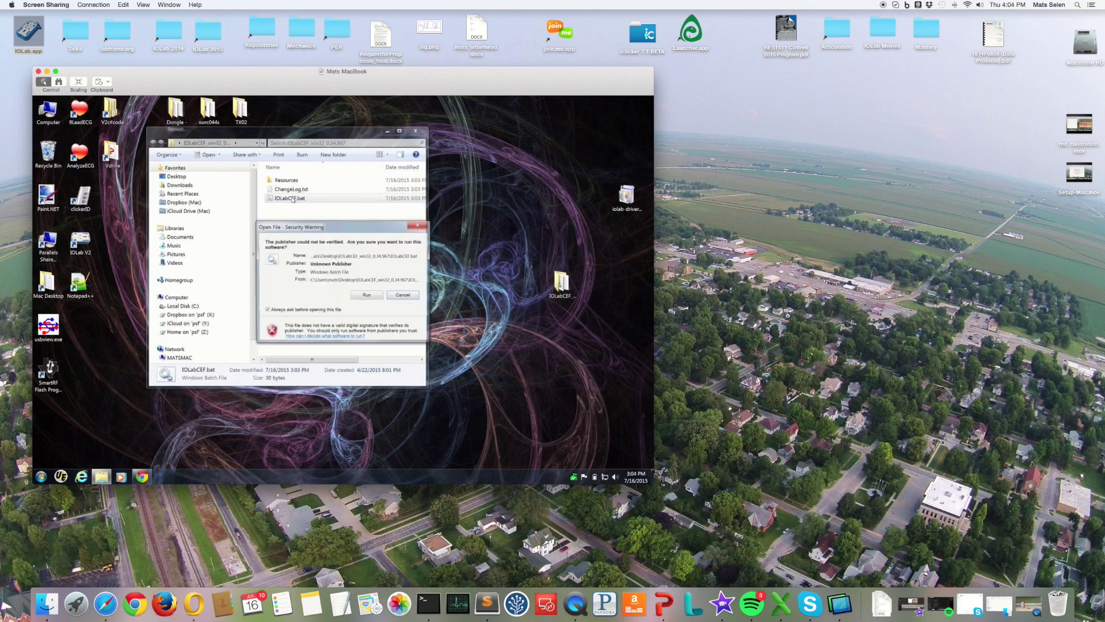
left_click(368, 296)
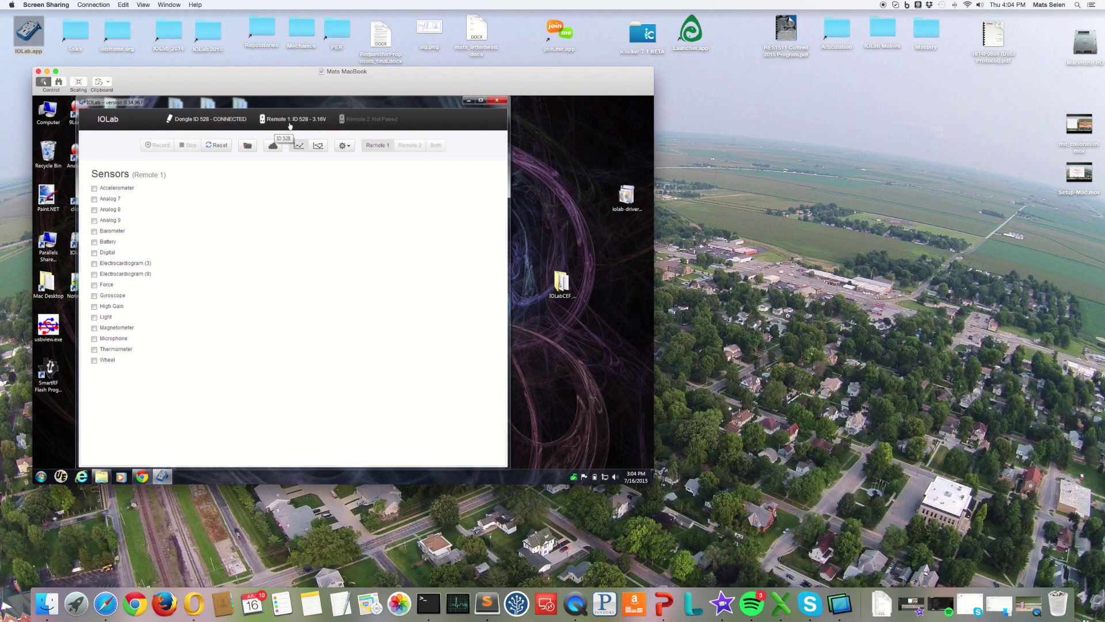
left_click(94, 188)
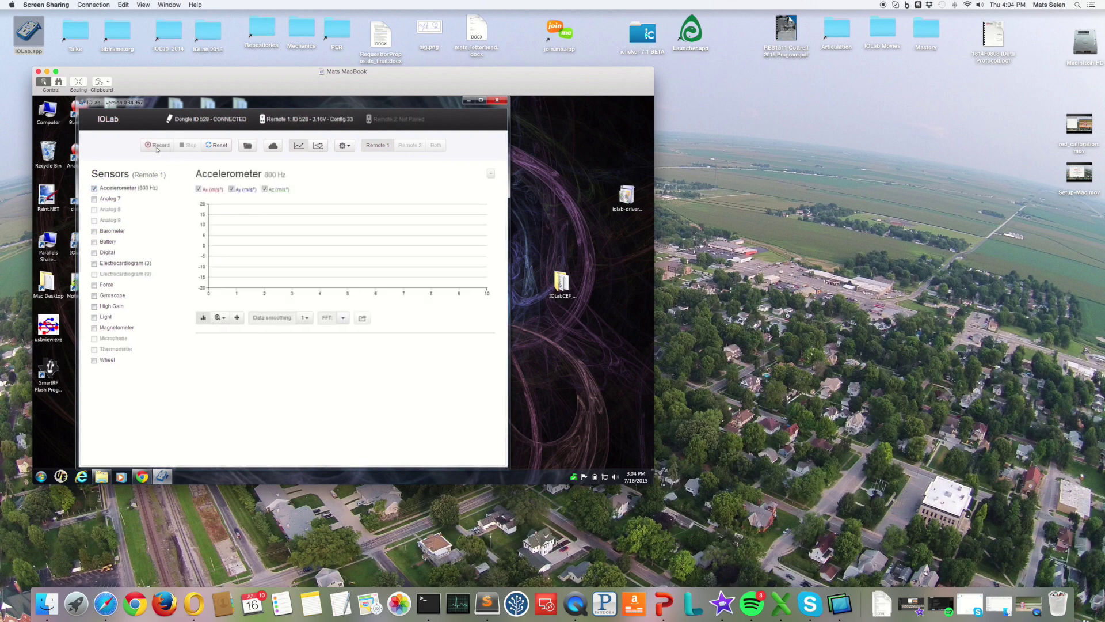
Step: Record about 5 seconds of accelerometer data while shaking the device
left_click(157, 147)
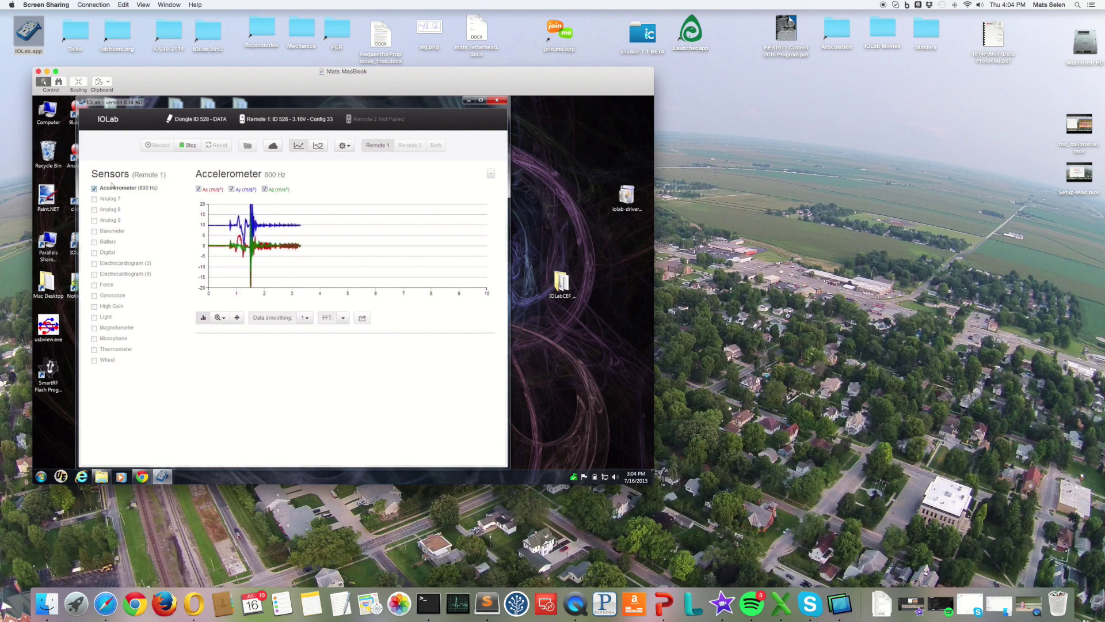
left_click(191, 145)
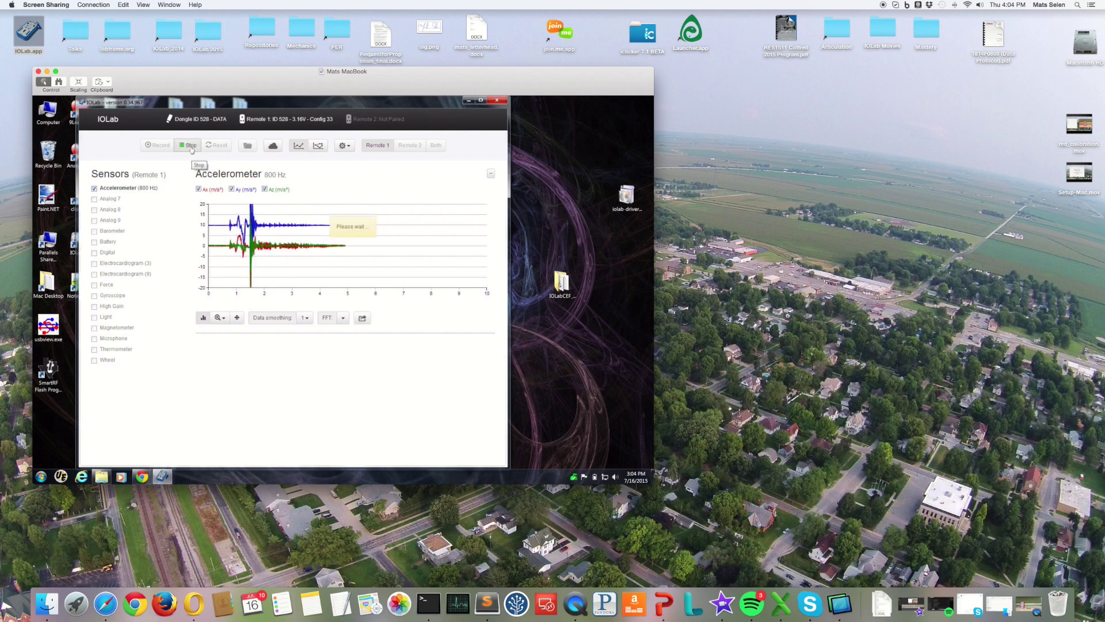